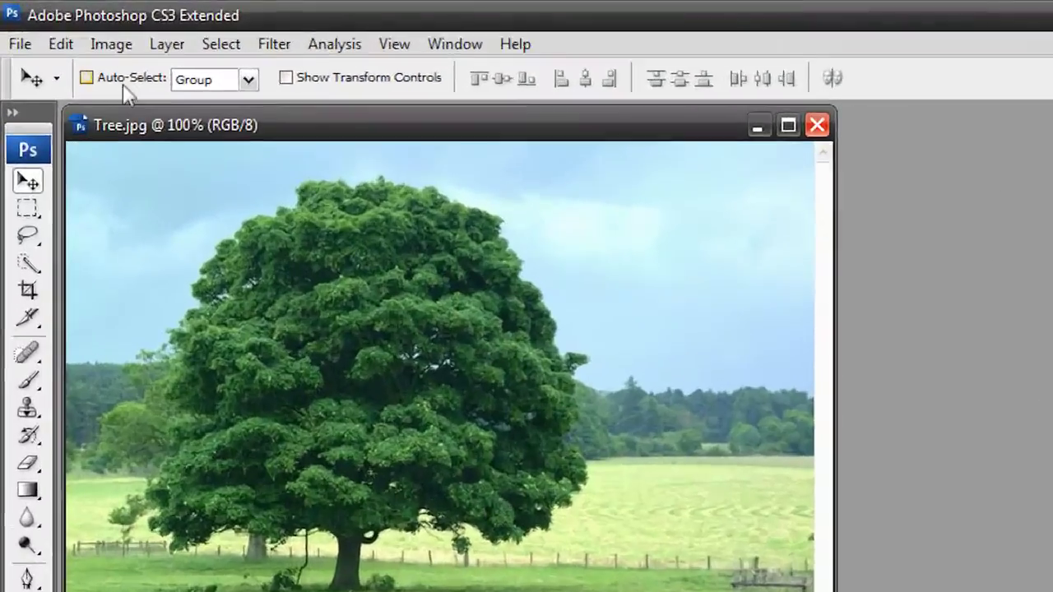
Step: Desaturate the tree photo to greyscale
click(73, 29)
mouse_move(77, 77)
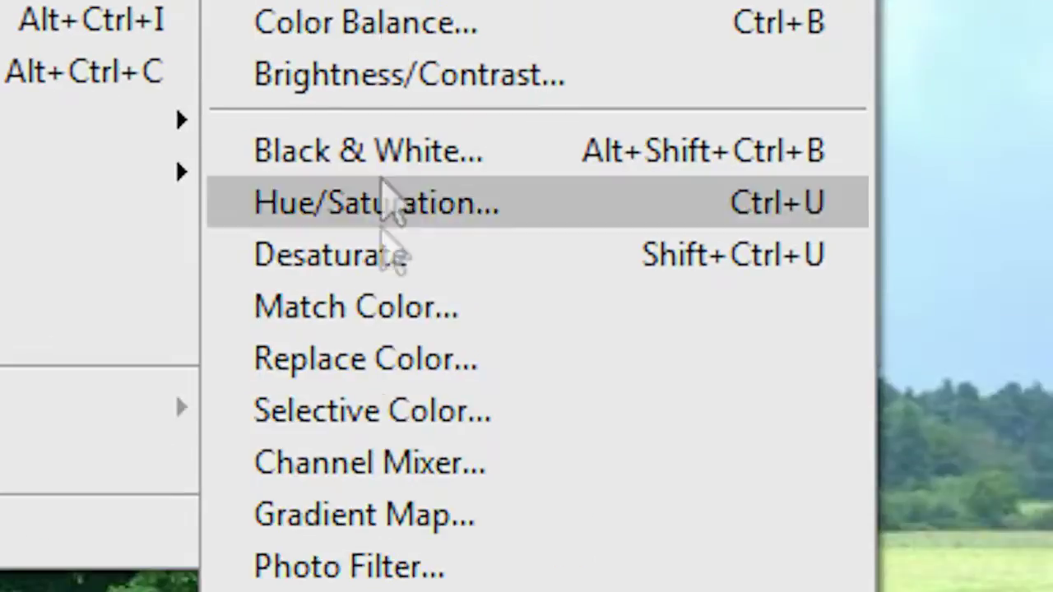
click(376, 272)
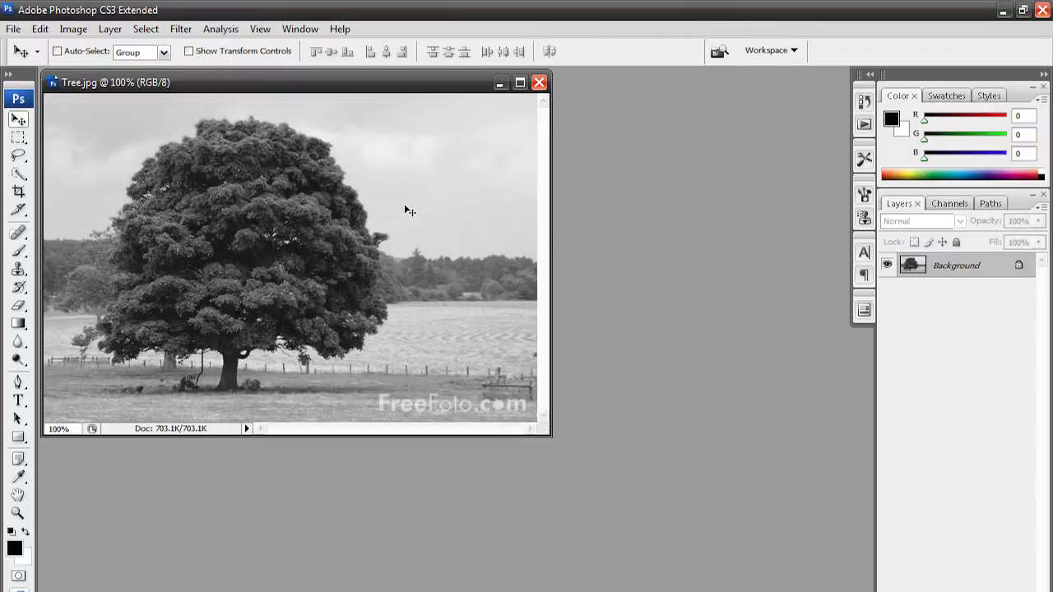
Step: Save the greyscale image as Tree.2jpg with JPEG quality at maximum
click(13, 30)
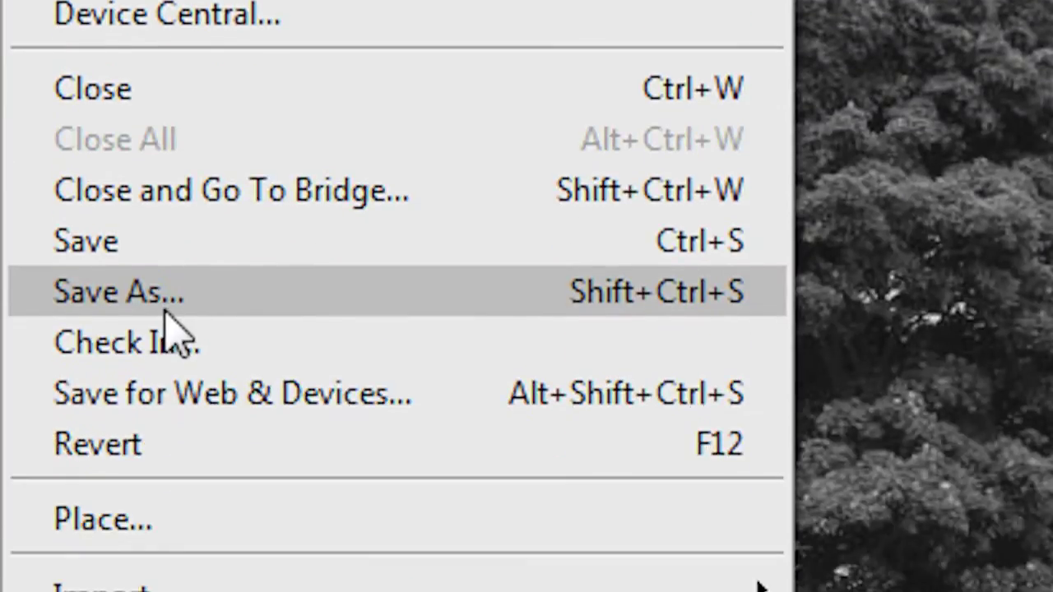
click(157, 318)
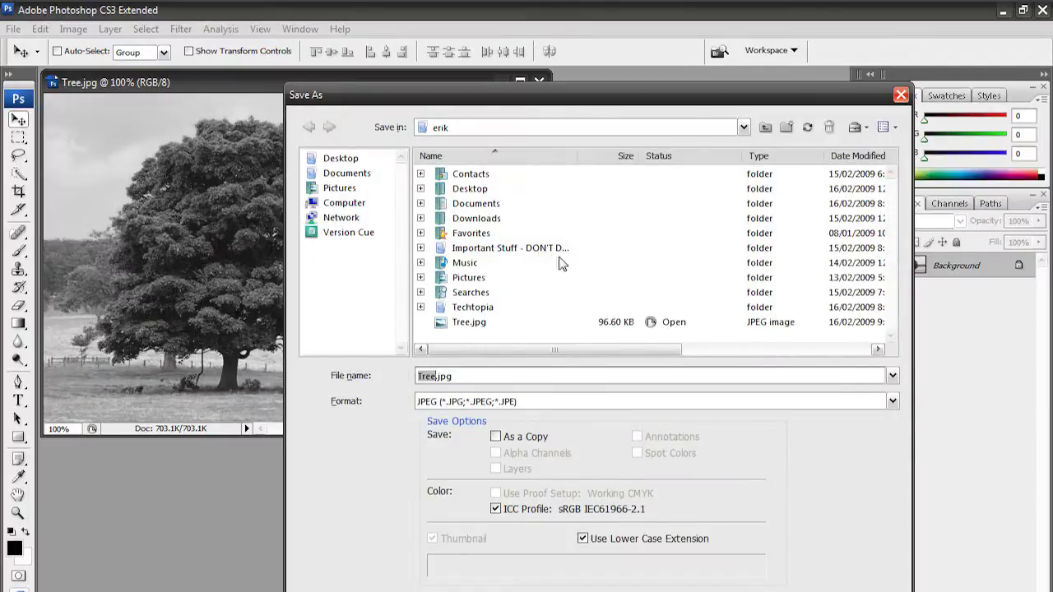
key(Right)
key(Right)
text(2)
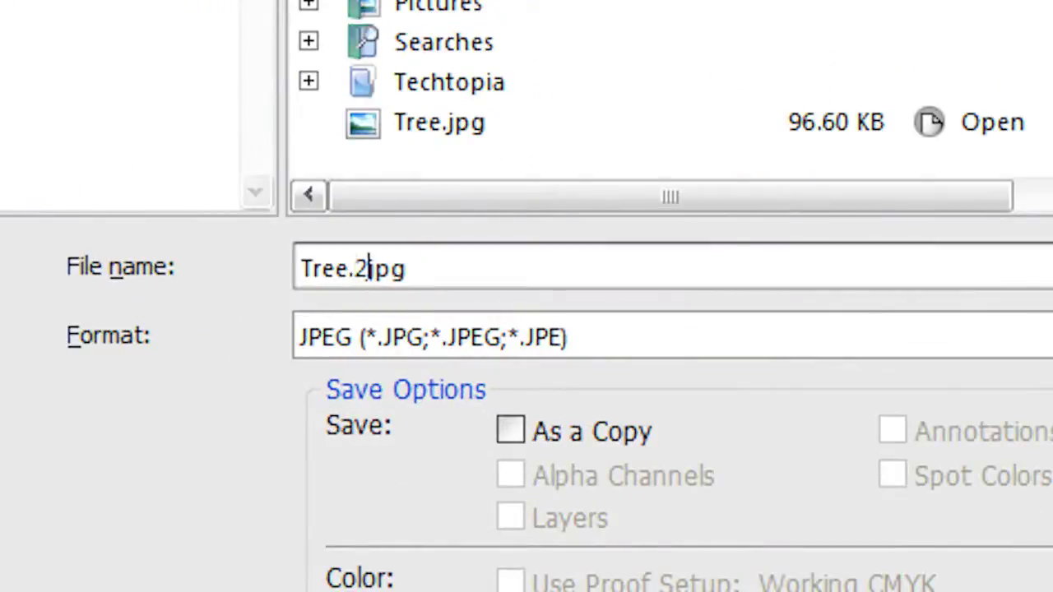
key(Return)
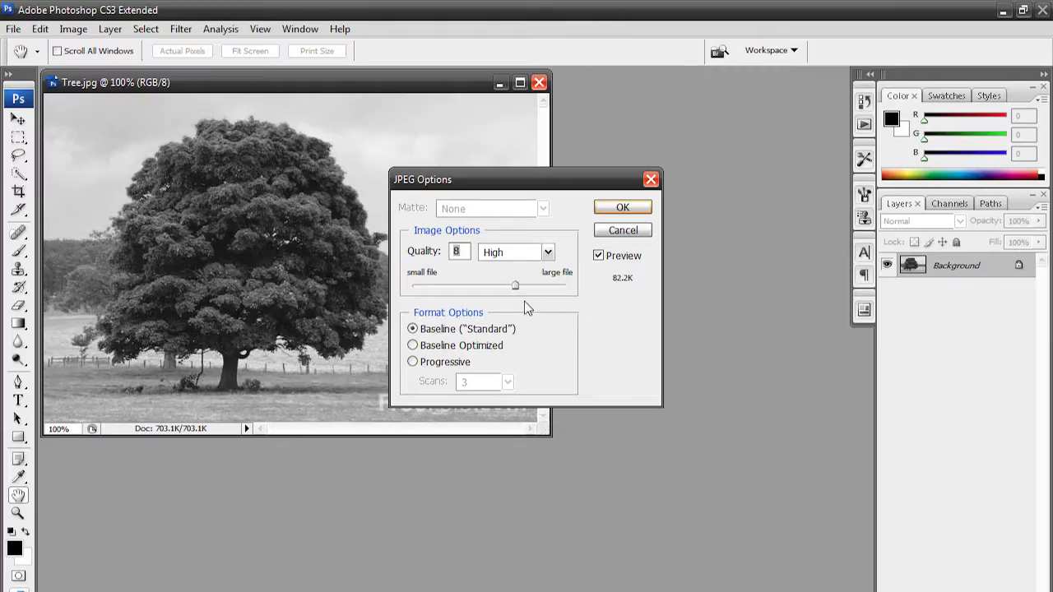
drag(513, 287, 568, 287)
Step: Finish saving the JPEG copy and reopen the original colour Tree.jpg
click(613, 208)
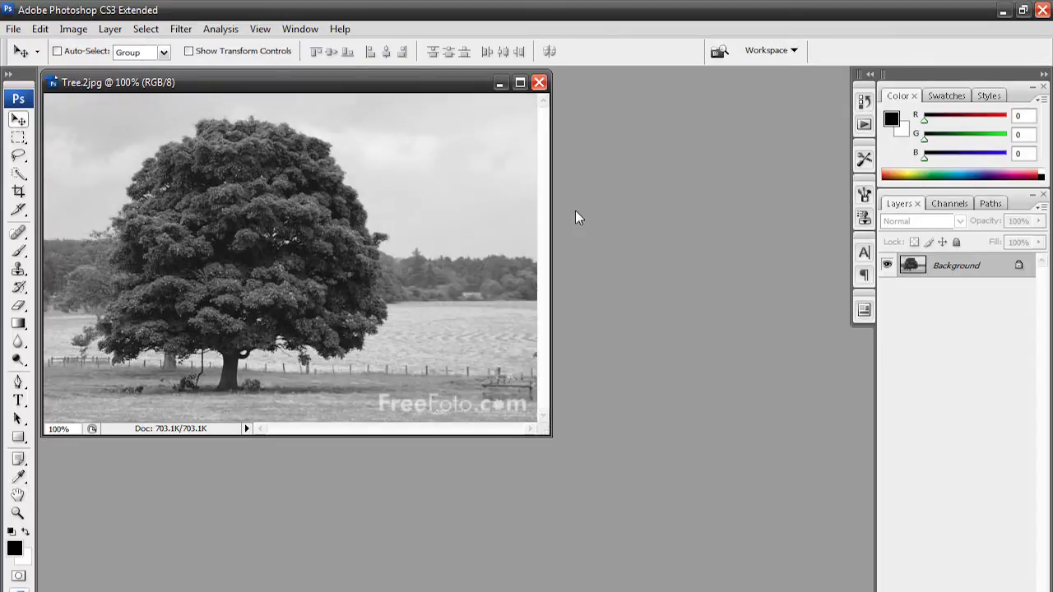
click(14, 29)
click(21, 64)
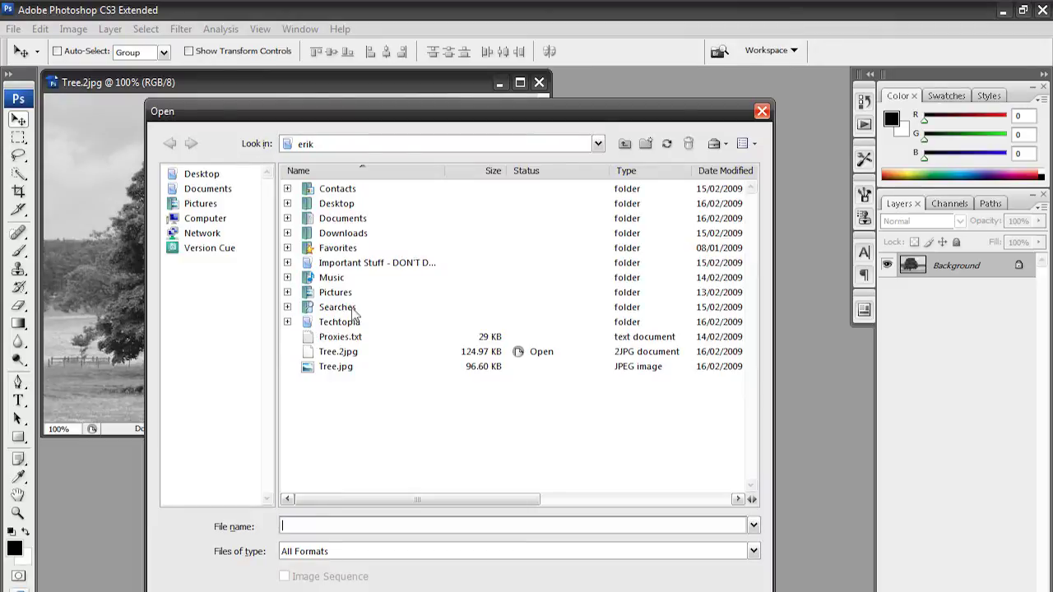
double_click(337, 367)
Step: Resize and position the Tree.jpg window, and minimize the greyscale Tree.2jpg window
drag(306, 96, 591, 84)
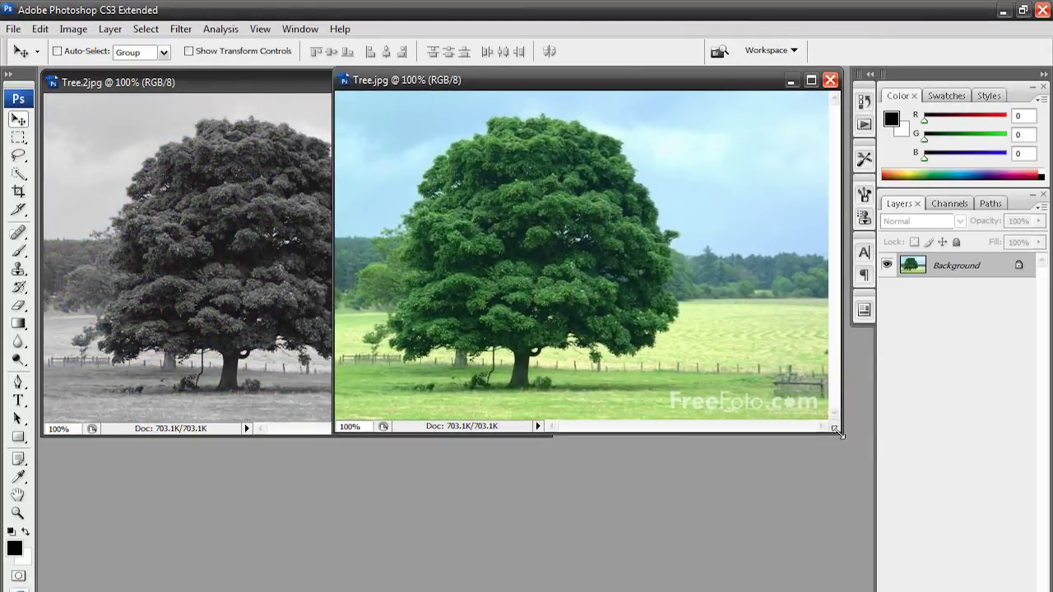
drag(839, 433, 707, 421)
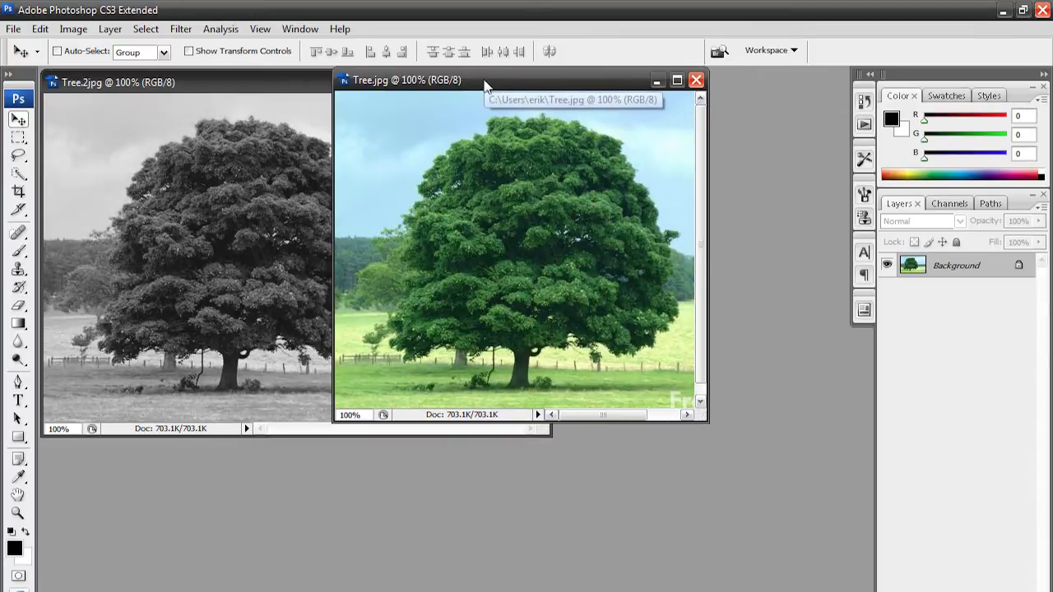
drag(486, 86, 559, 97)
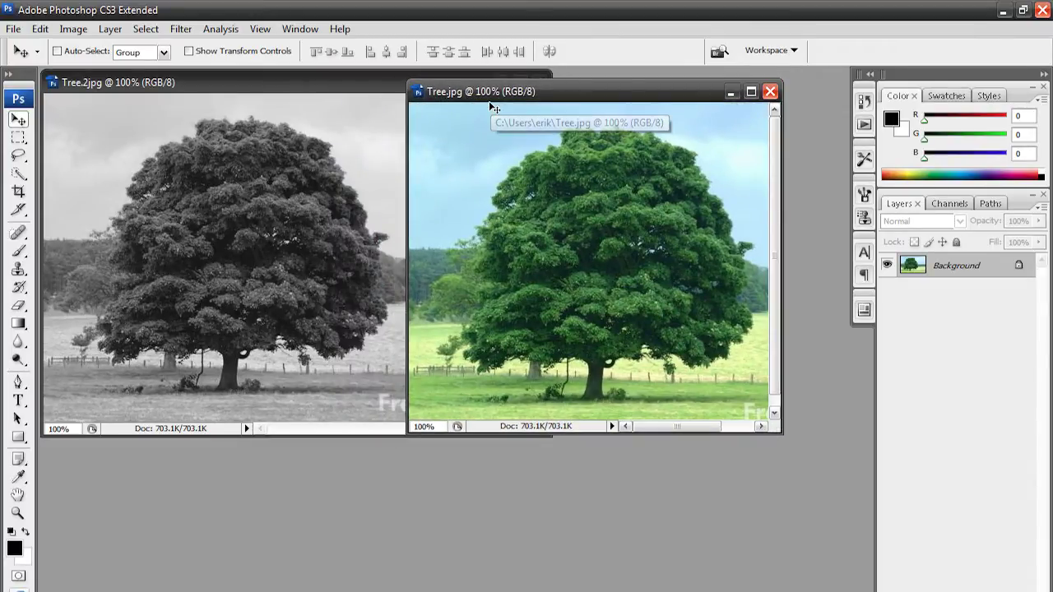
click(337, 87)
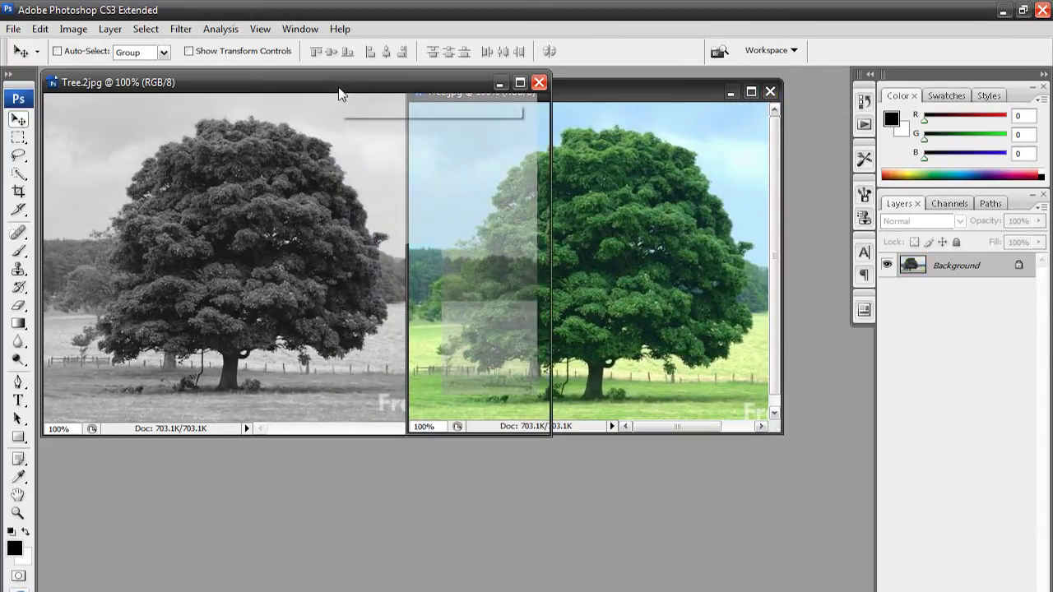
click(498, 82)
drag(574, 90, 449, 101)
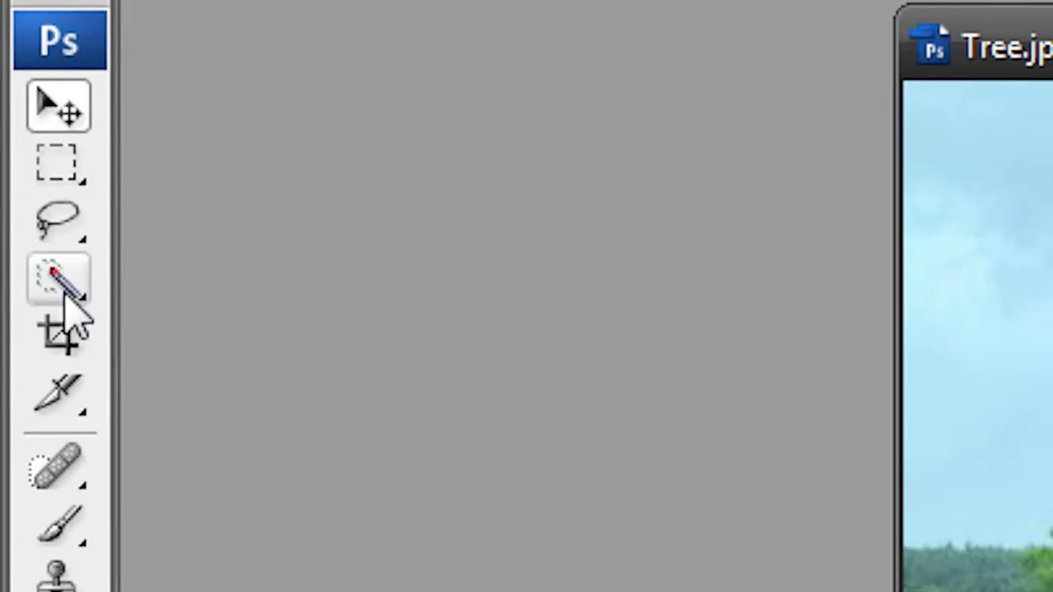
Step: Paint over the tree's crown and trunk with Quick Selection, enlarging the brush from 15 to 70 and beyond
click(19, 176)
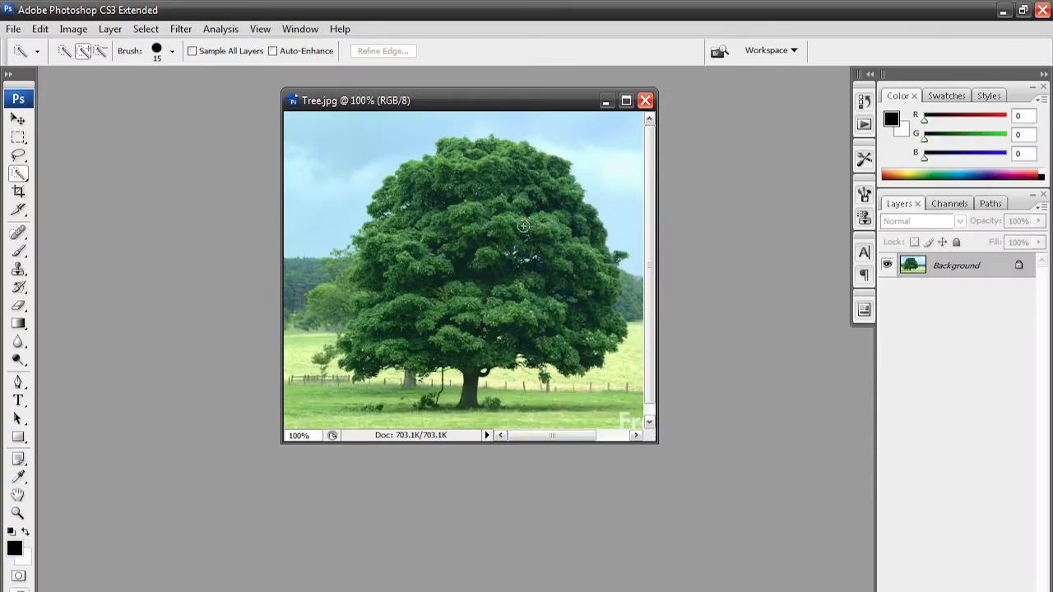
key(bracketright)
key(bracketright)
key(bracketright)
key(bracketright)
key(bracketright)
key(bracketright)
key(bracketright)
key(bracketright)
key(bracketright)
key(bracketright)
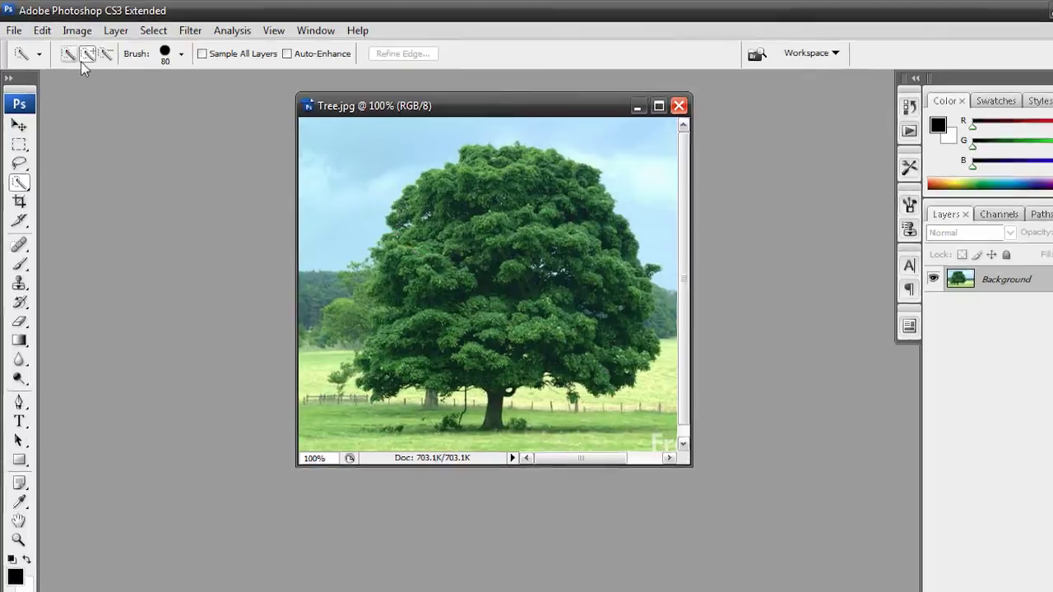
click(108, 56)
click(72, 59)
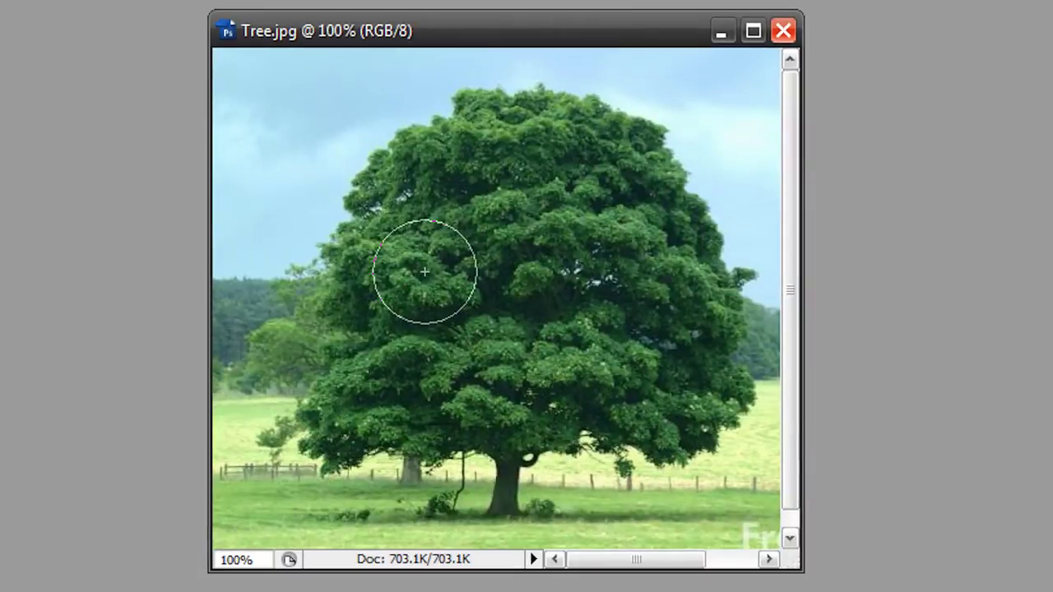
mouse_move(424, 271)
mouse_down()
mouse_move(459, 370)
mouse_move(640, 374)
mouse_move(644, 360)
mouse_move(589, 250)
mouse_move(631, 238)
mouse_move(565, 159)
mouse_move(502, 160)
mouse_move(465, 188)
mouse_move(453, 182)
mouse_move(500, 146)
mouse_move(451, 164)
mouse_move(415, 200)
mouse_move(423, 205)
mouse_move(407, 213)
mouse_move(393, 265)
mouse_up()
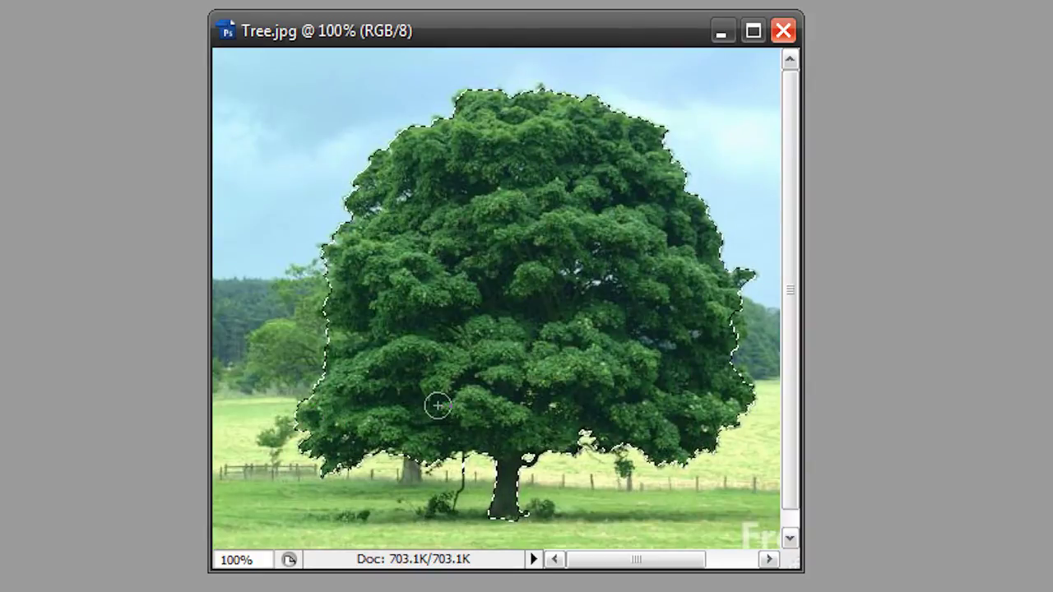
key(bracketright)
key(bracketright)
key(bracketright)
key(bracketright)
key(bracketright)
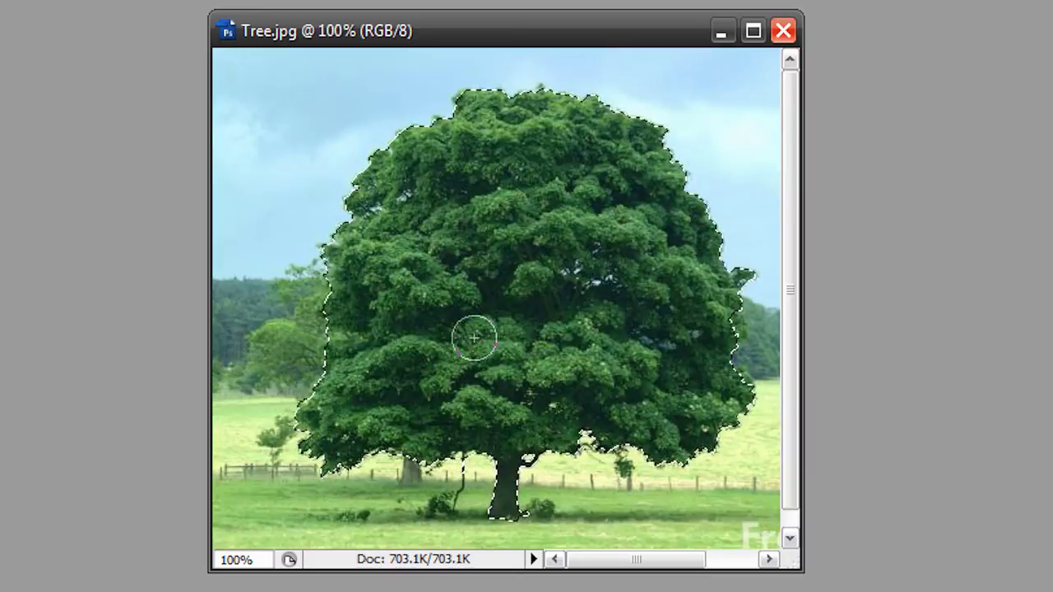
key(bracketright)
key(bracketright)
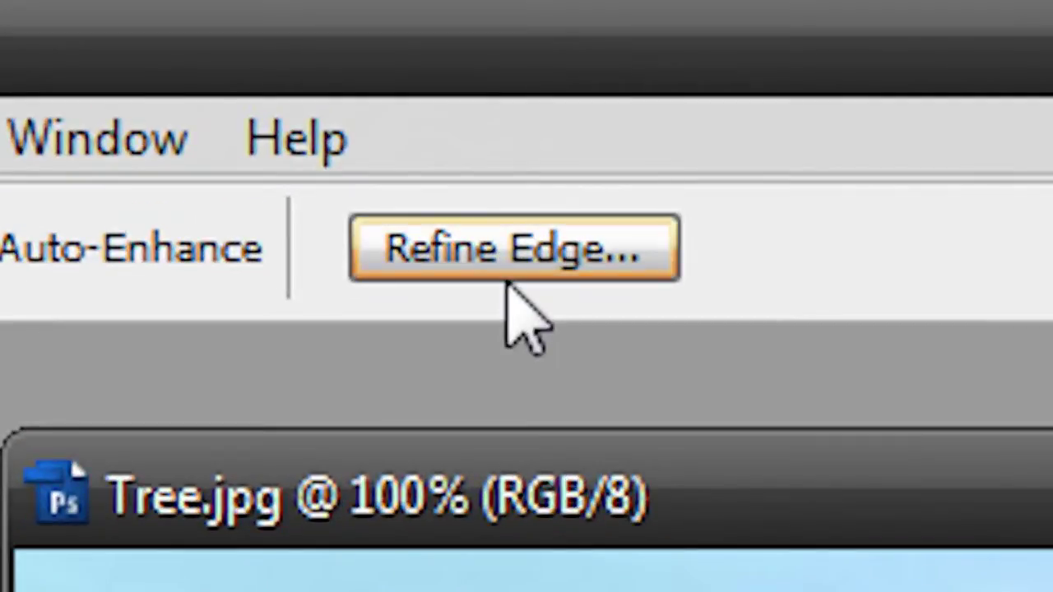
Step: Refine the tree selection edge with Radius 2.4, Smooth 6, Feather 1.2 and Contract/Expand +17
click(437, 91)
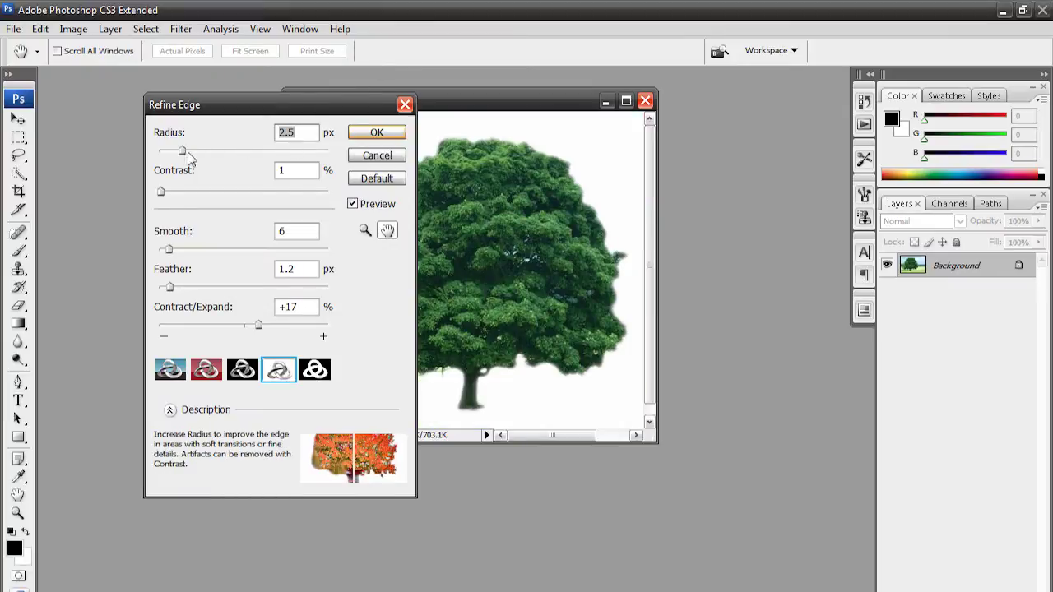
drag(182, 153, 181, 155)
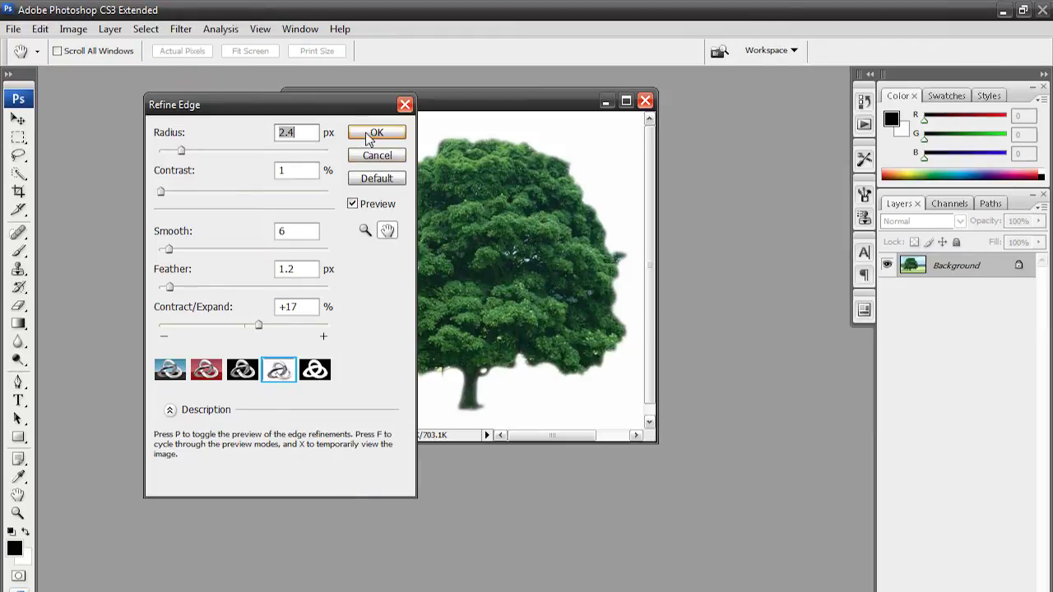
drag(348, 106, 230, 105)
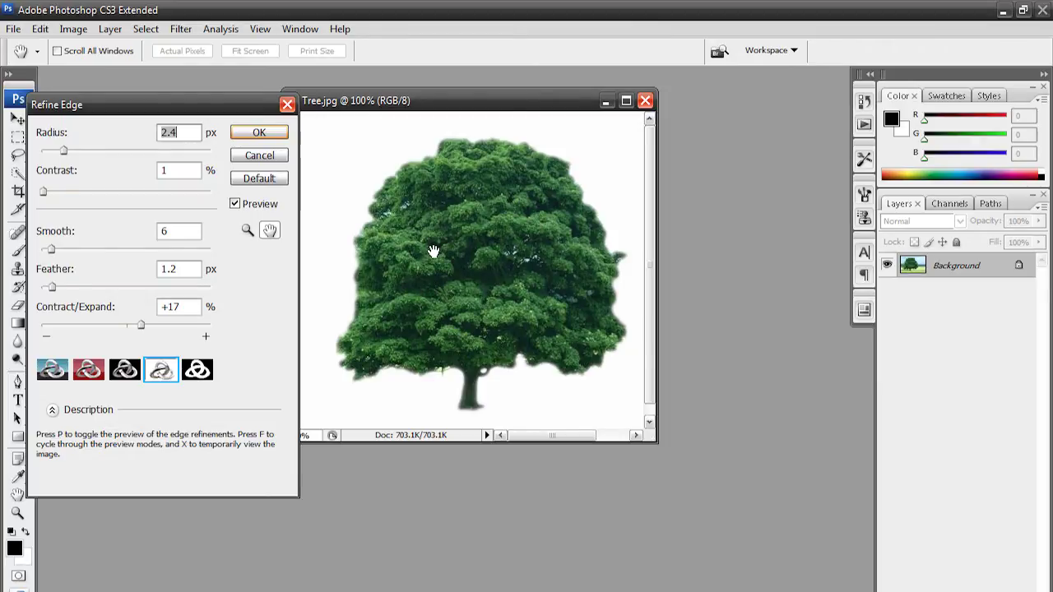
click(253, 136)
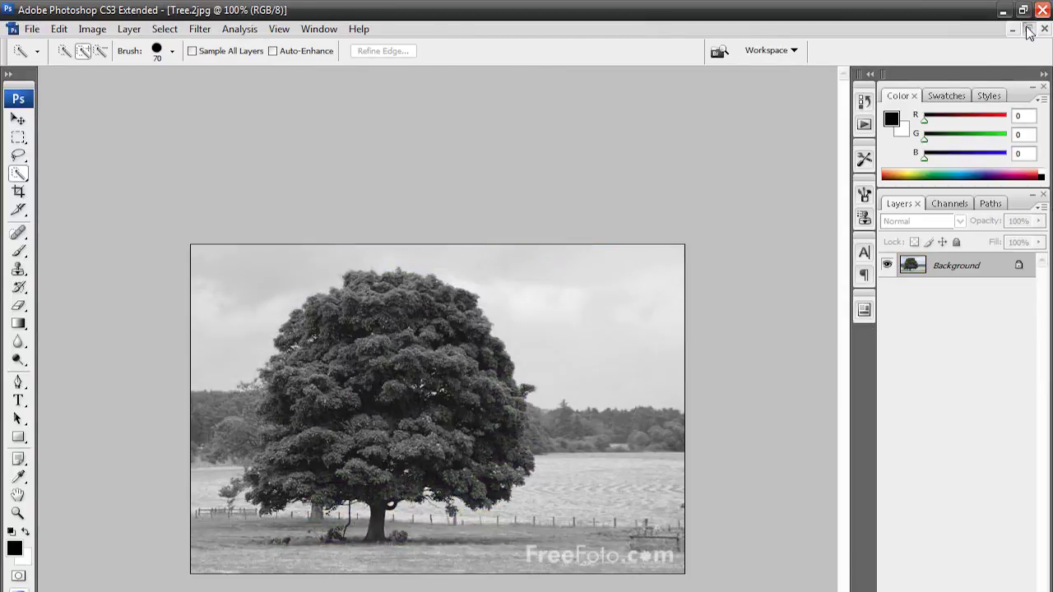
Step: Tile Tree.jpg and Tree.2jpg side by side and drag the selected tree into Tree.2jpg with the Move tool
click(1027, 29)
drag(551, 433, 450, 434)
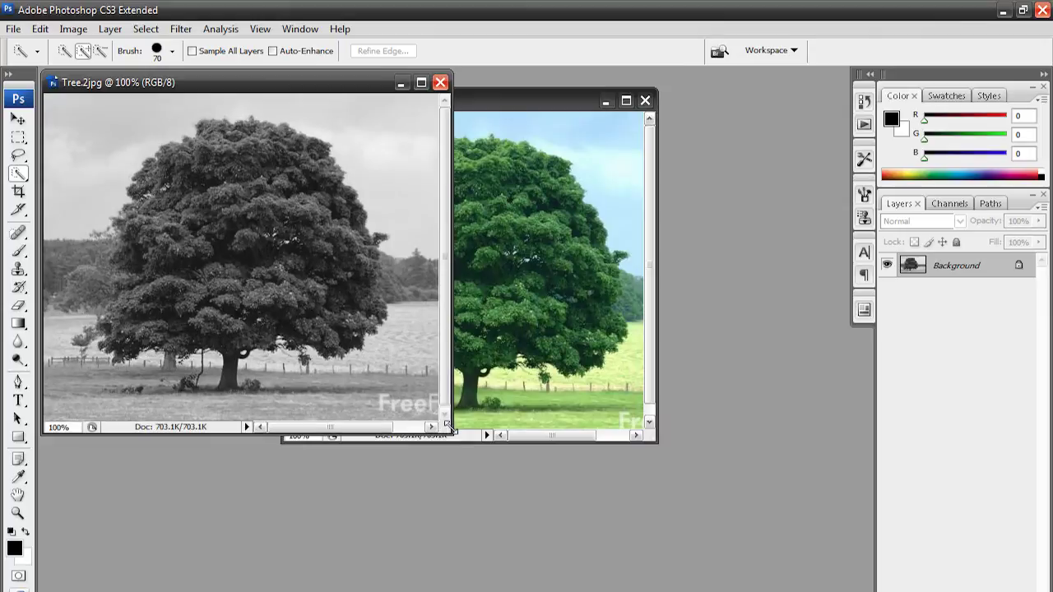
click(518, 99)
drag(518, 100, 690, 95)
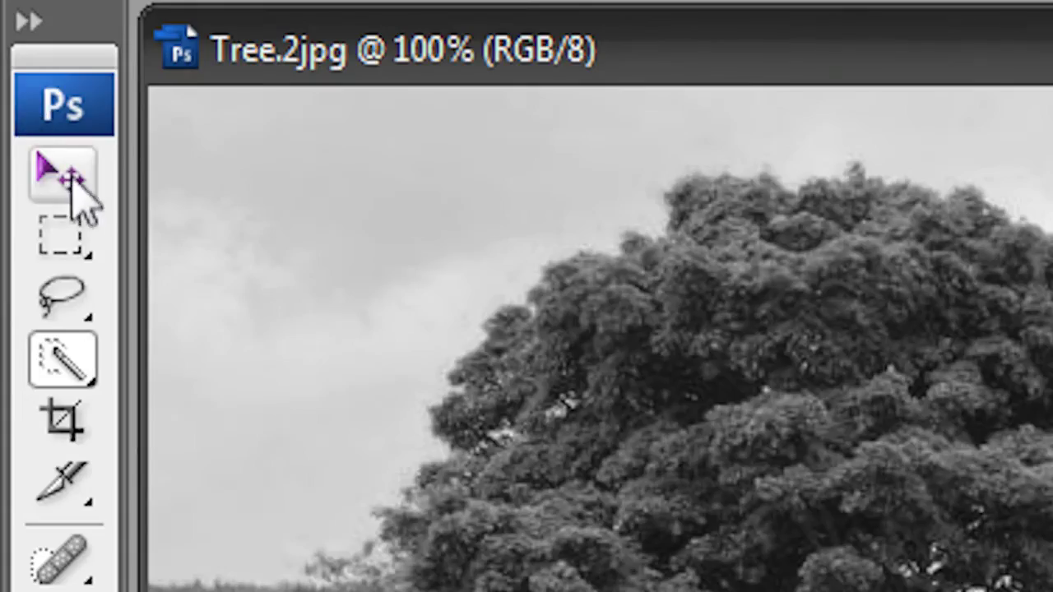
click(72, 178)
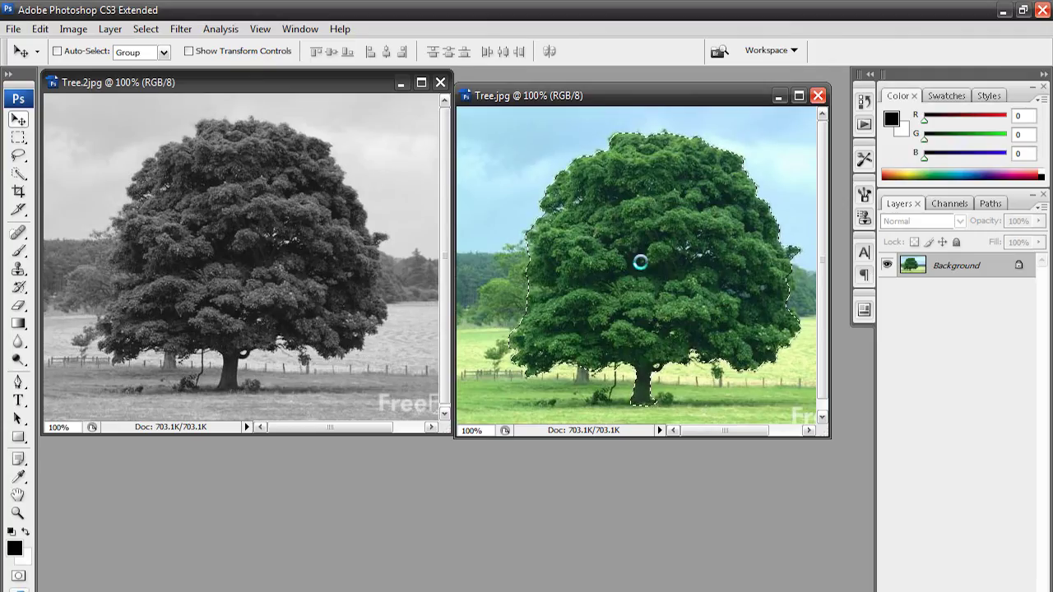
drag(636, 261, 247, 280)
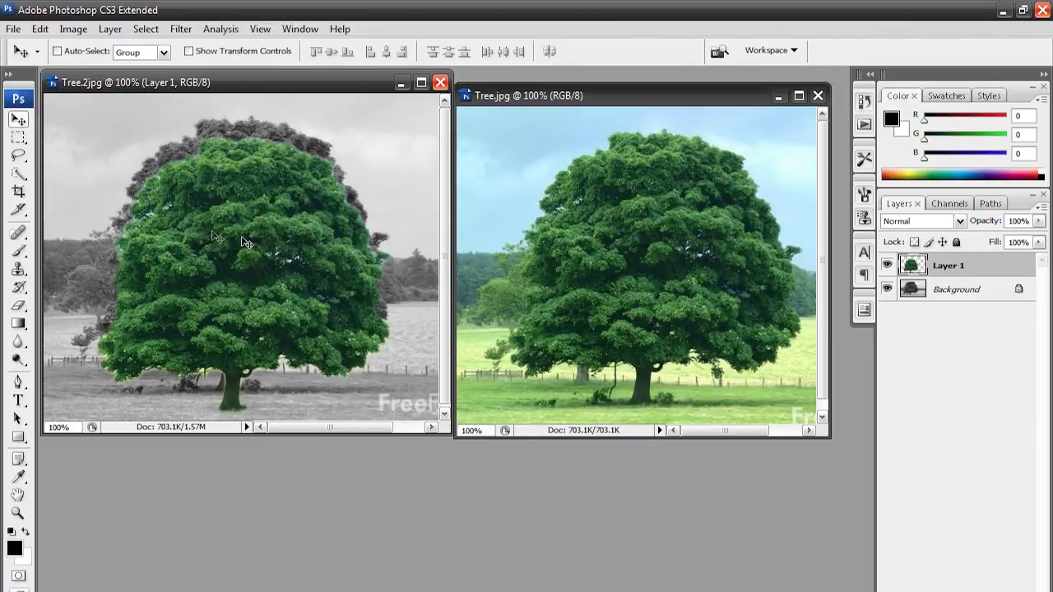
Step: Close Tree.jpg, enlarge the Tree.2jpg window, and align Layer 1 over the grey tree with three right nudges
click(817, 97)
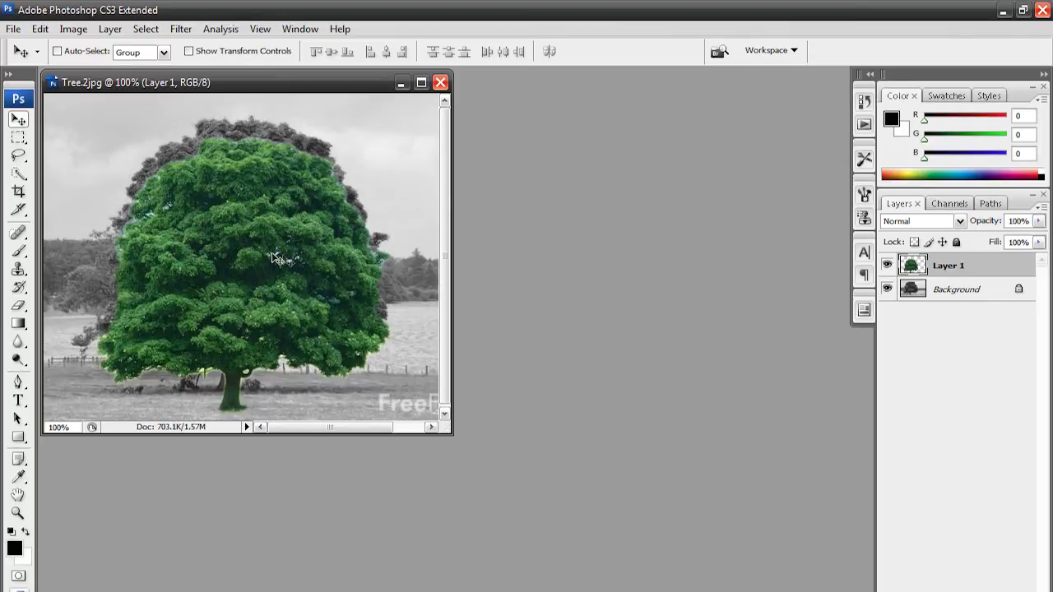
drag(451, 434, 602, 458)
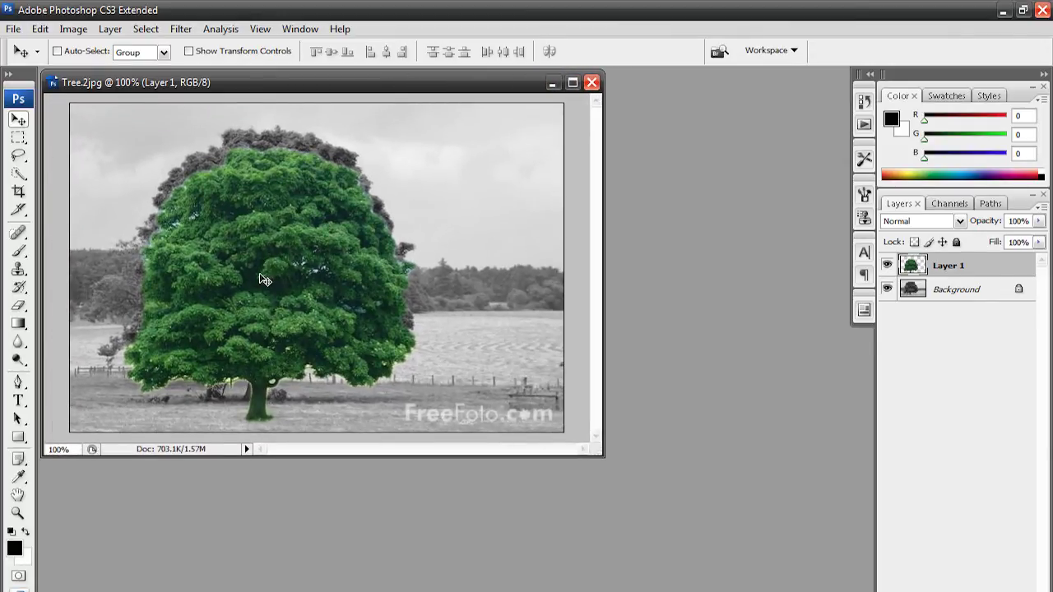
drag(264, 280, 257, 258)
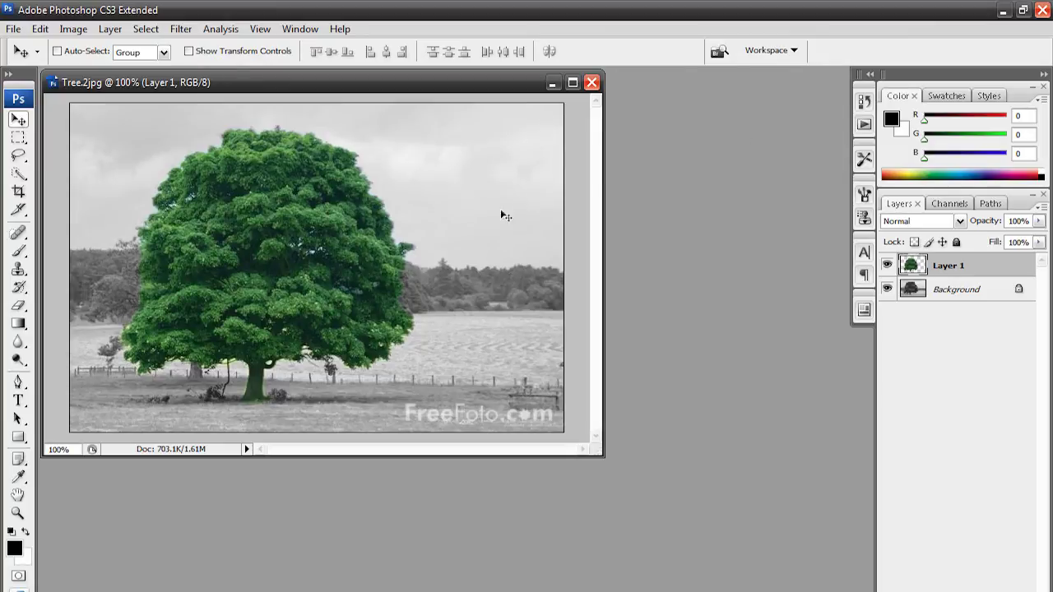
mouse_move(306, 268)
mouse_down()
mouse_move(303, 221)
mouse_move(298, 263)
mouse_up()
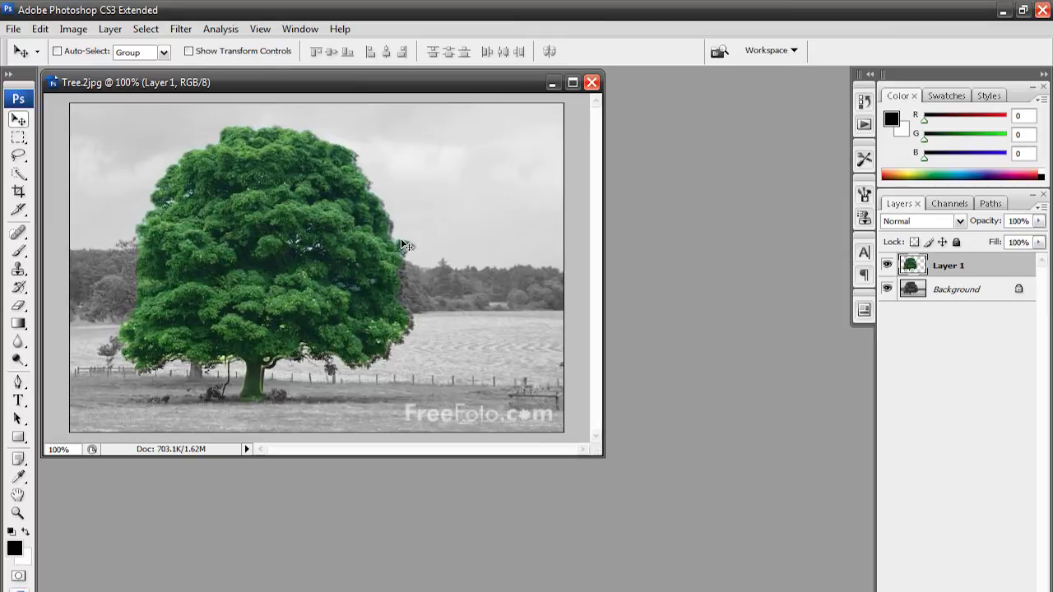
key(Right)
key(Right)
key(Right)
key(Right)
key(Right)
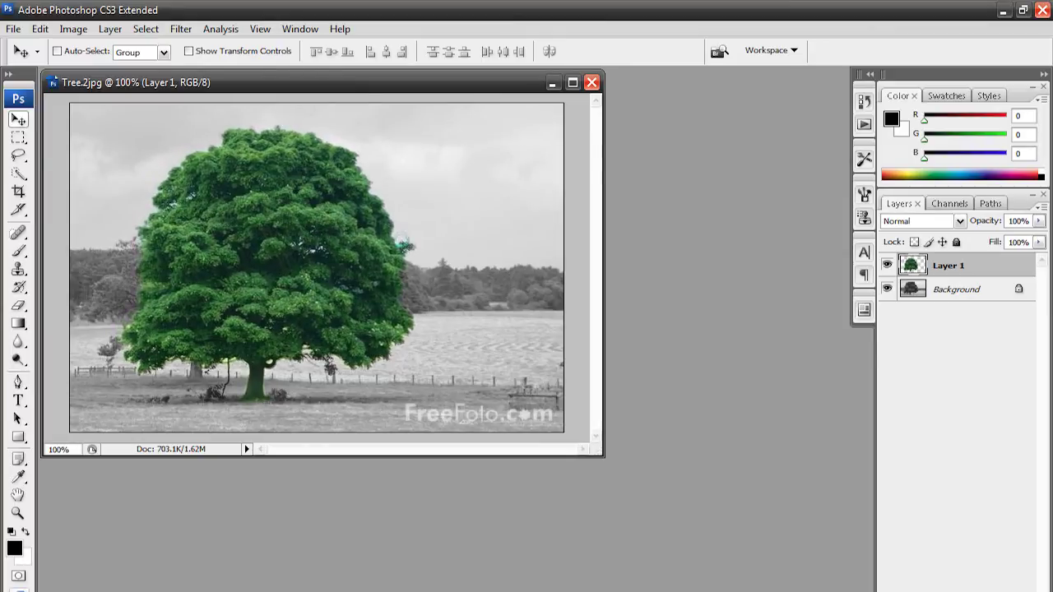
key(Right)
key(Right)
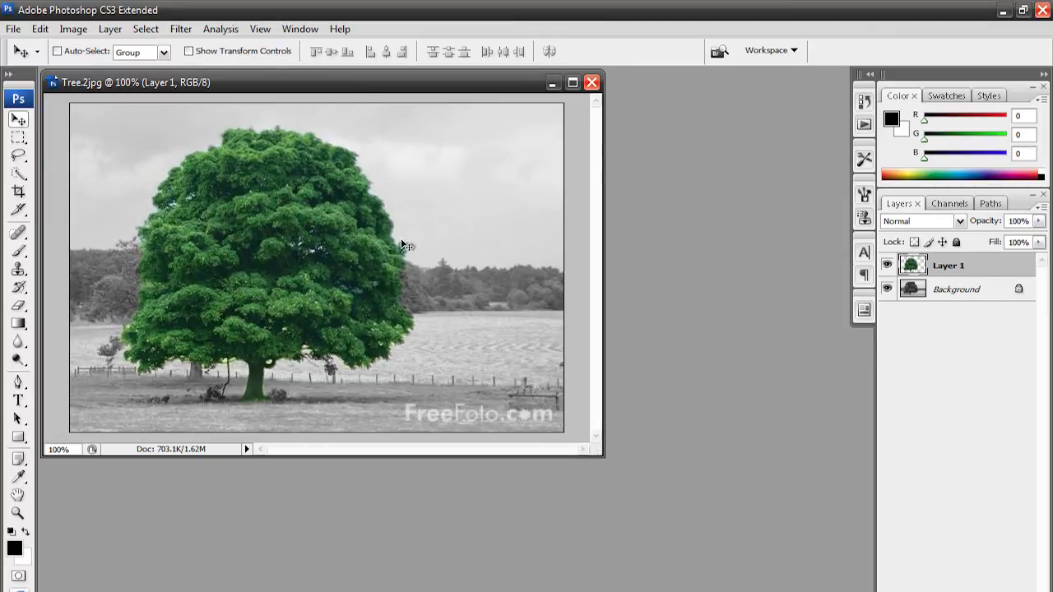
key(Right)
key(Right)
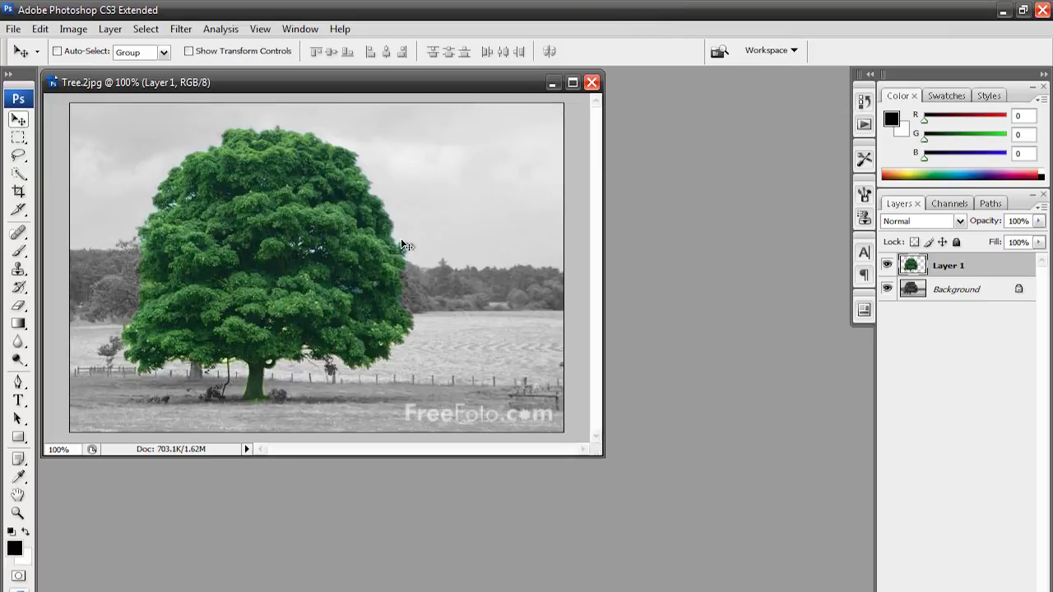